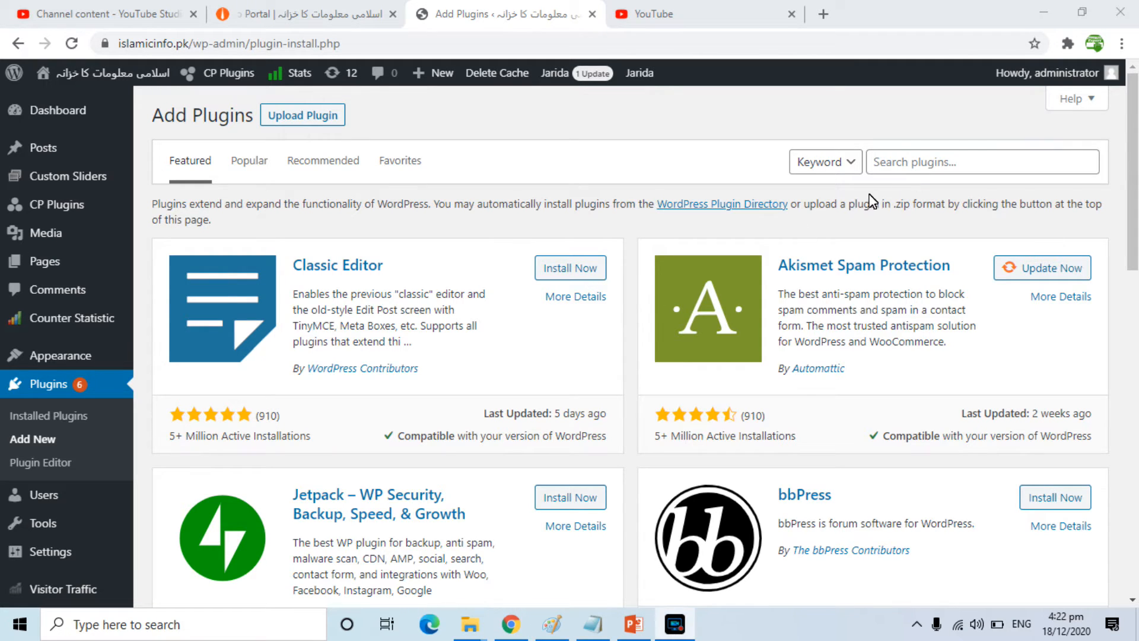
Search the plugin directory for "updraft", and install and activate the UpdraftPlus WordPress Backup Plugin
left_click(903, 174)
type("updr")
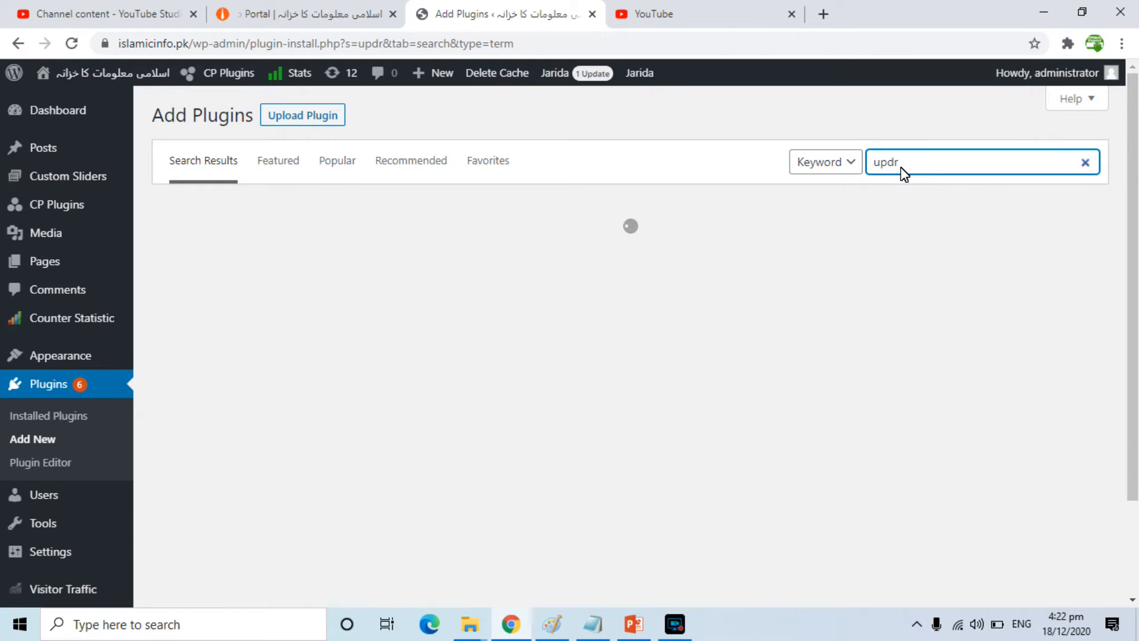
type("aft")
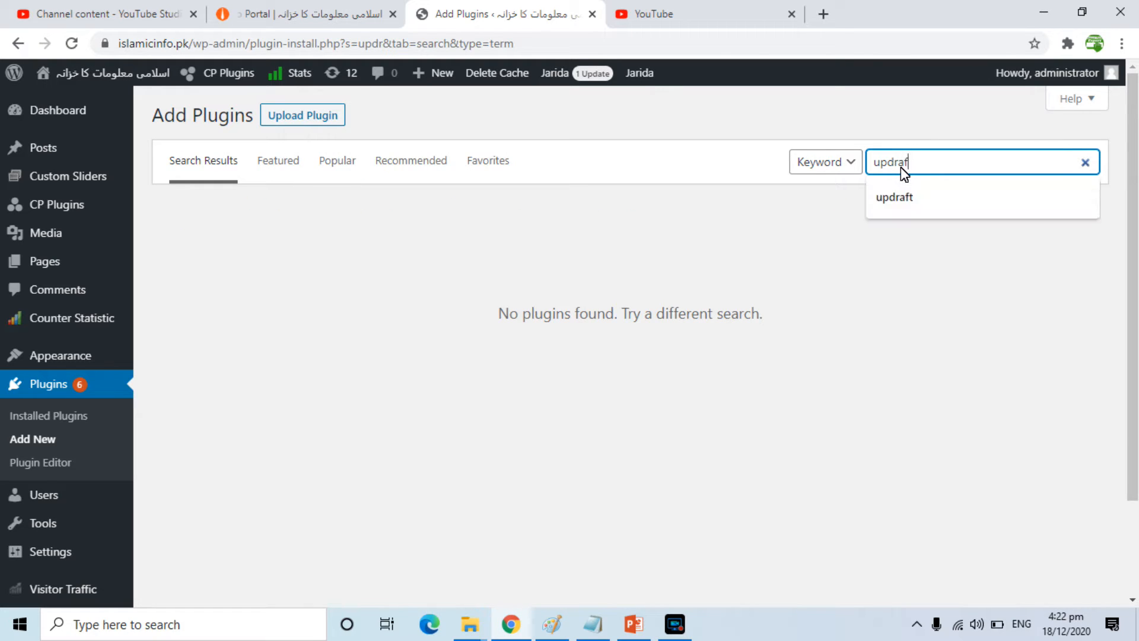
left_click(897, 196)
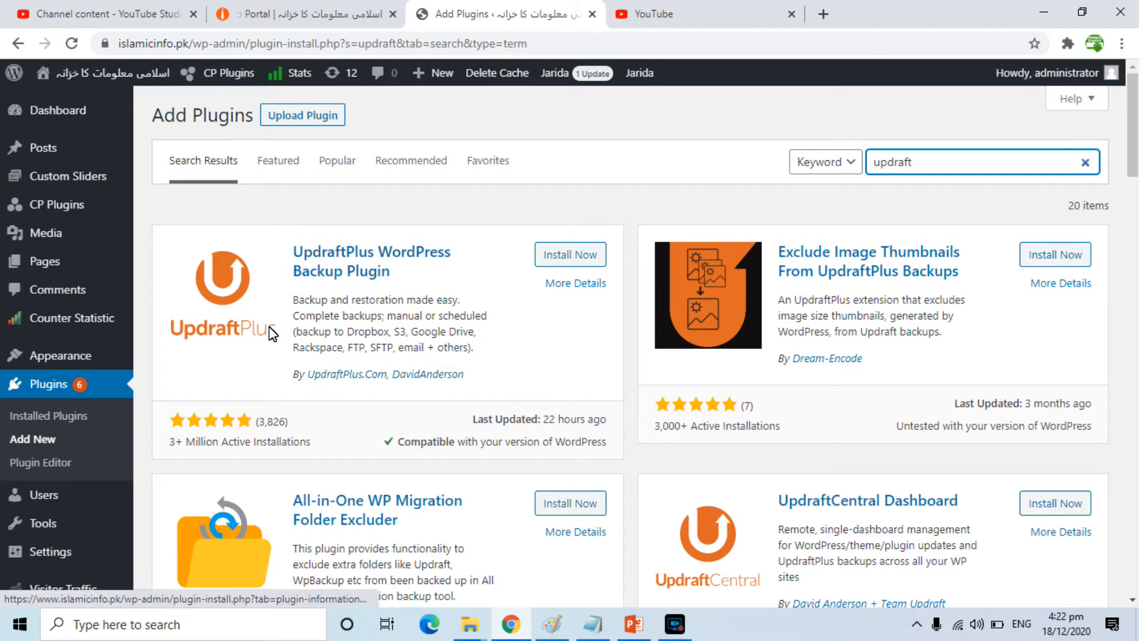
left_click(561, 255)
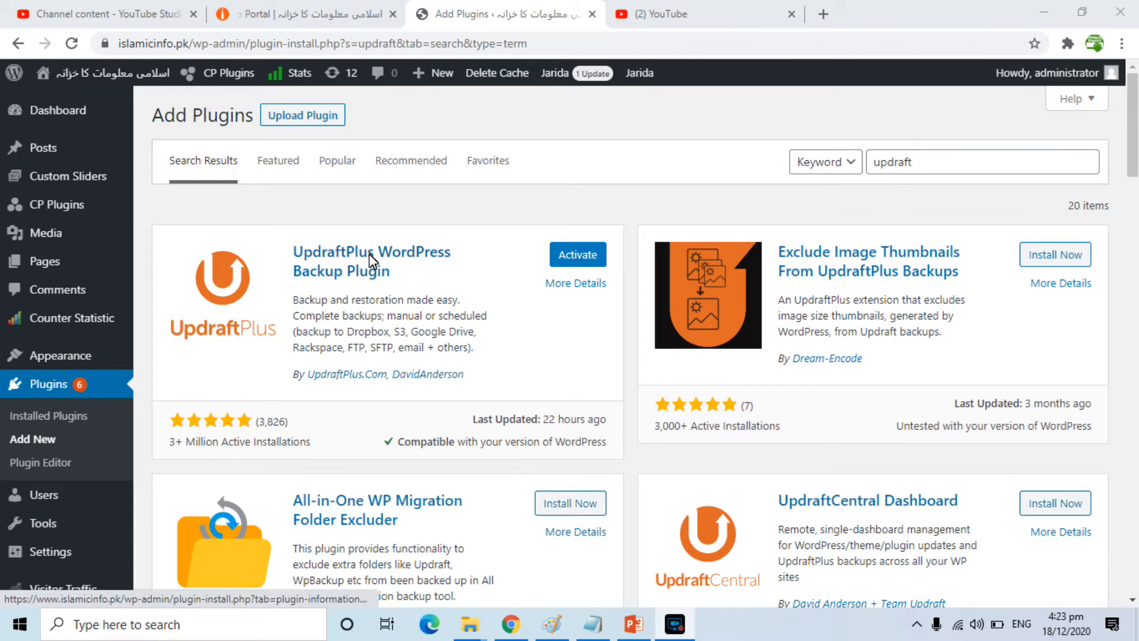
left_click(590, 250)
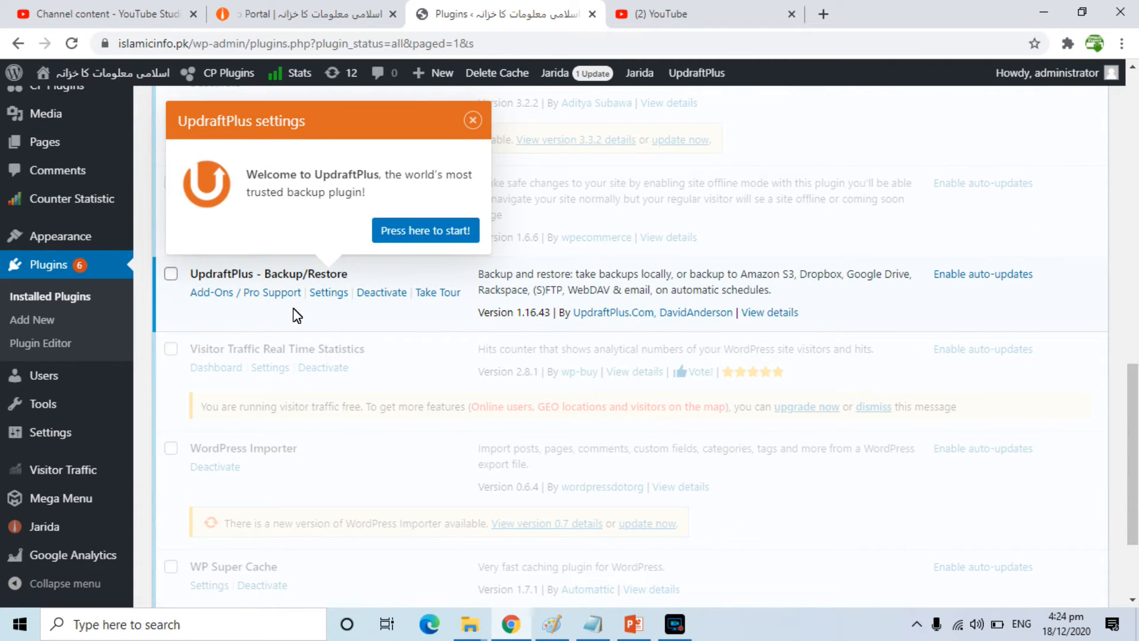
Open the UpdraftPlus Backup/Restore page and dismiss its welcome notice and the first-backup tour
left_click(442, 230)
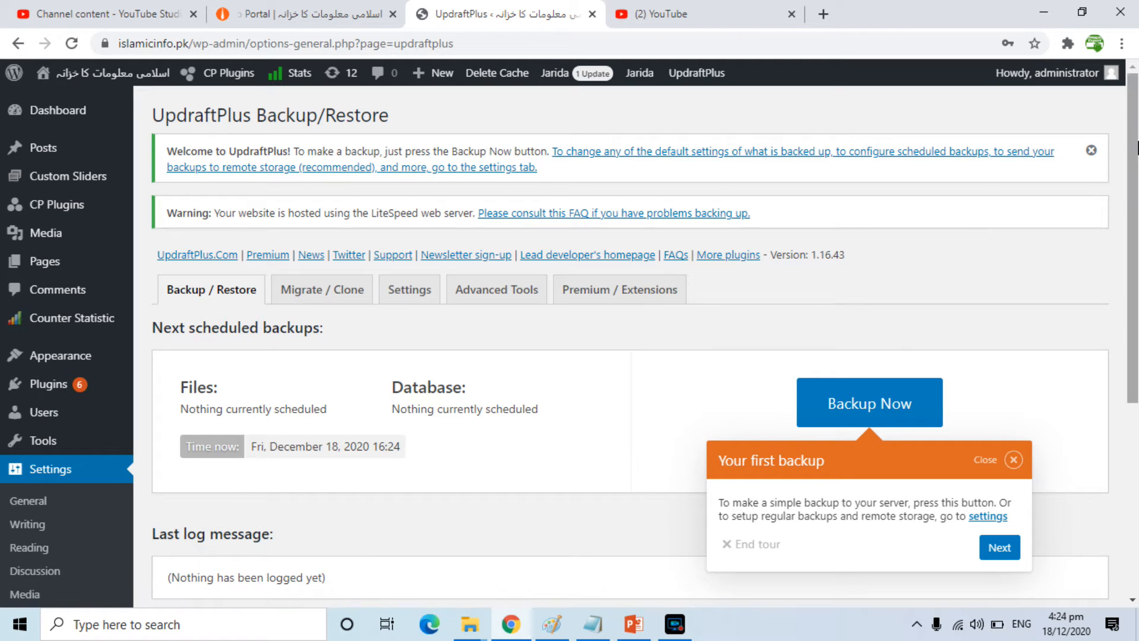
left_click(1091, 150)
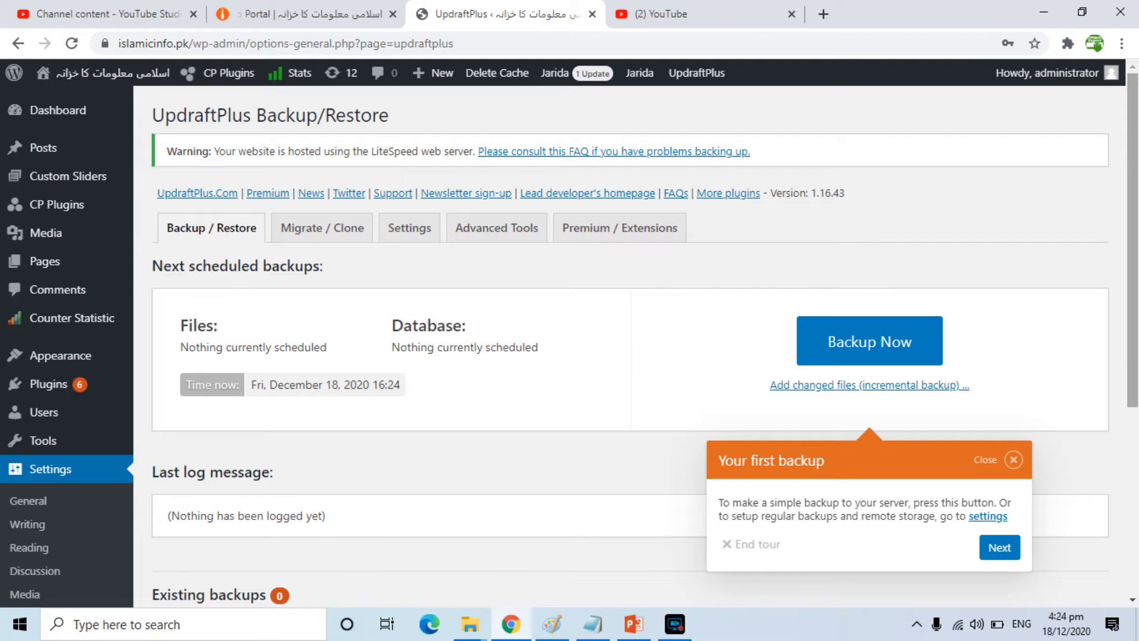
scroll(1132, 238, "down", 1)
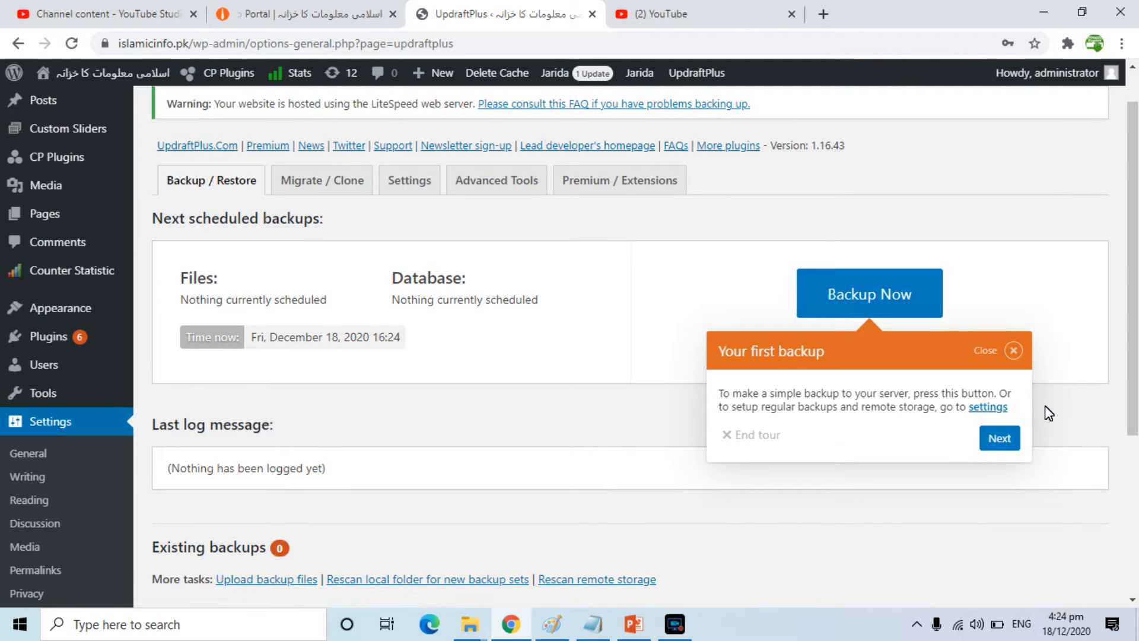
left_click(1014, 351)
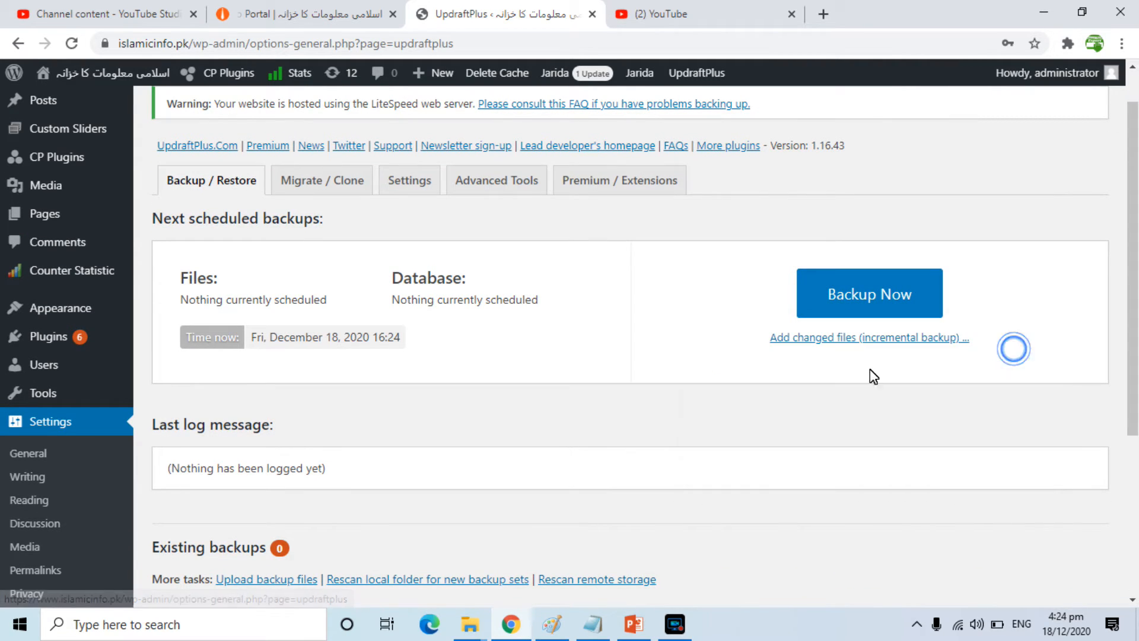
Start a new backup that includes the database and the files, and check its progress
left_click(858, 295)
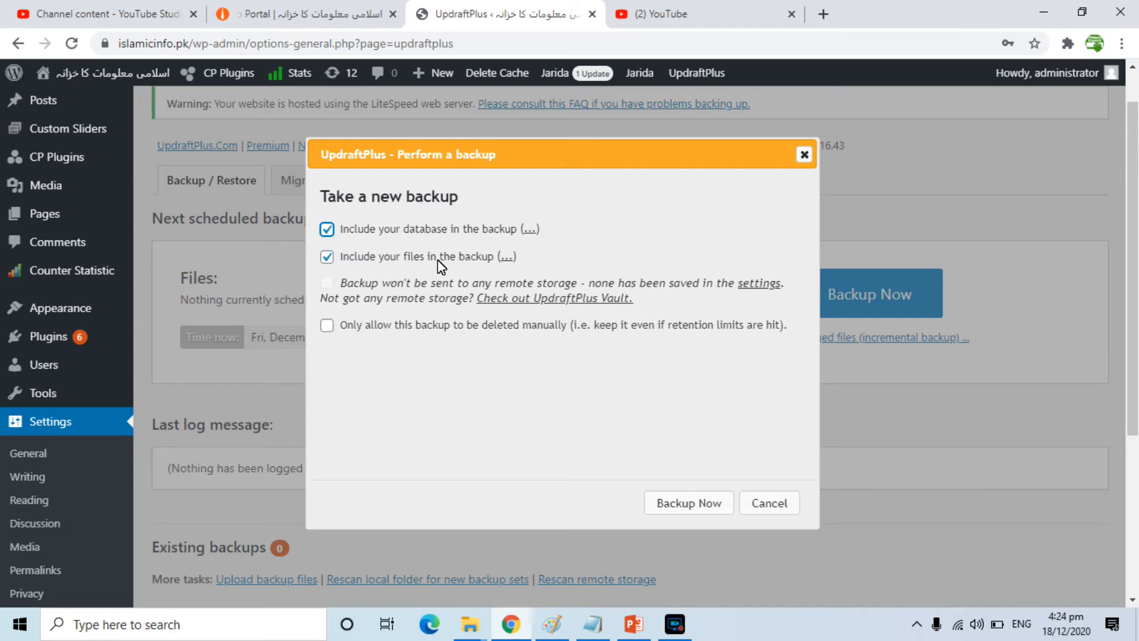
left_click(698, 505)
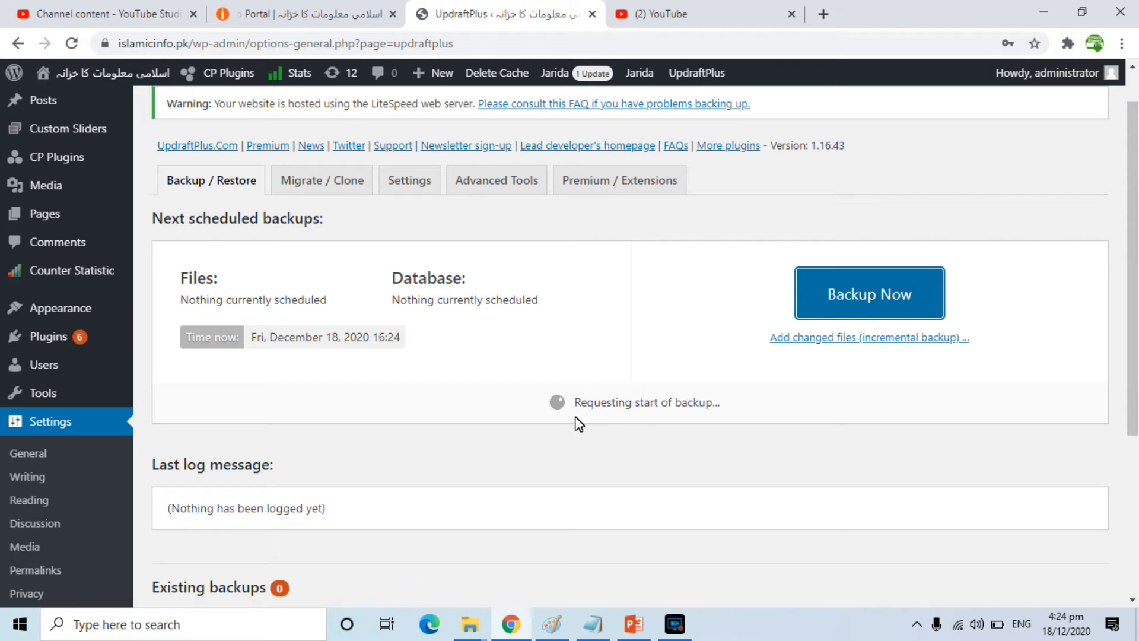
left_click_drag(1133, 354, 1133, 369)
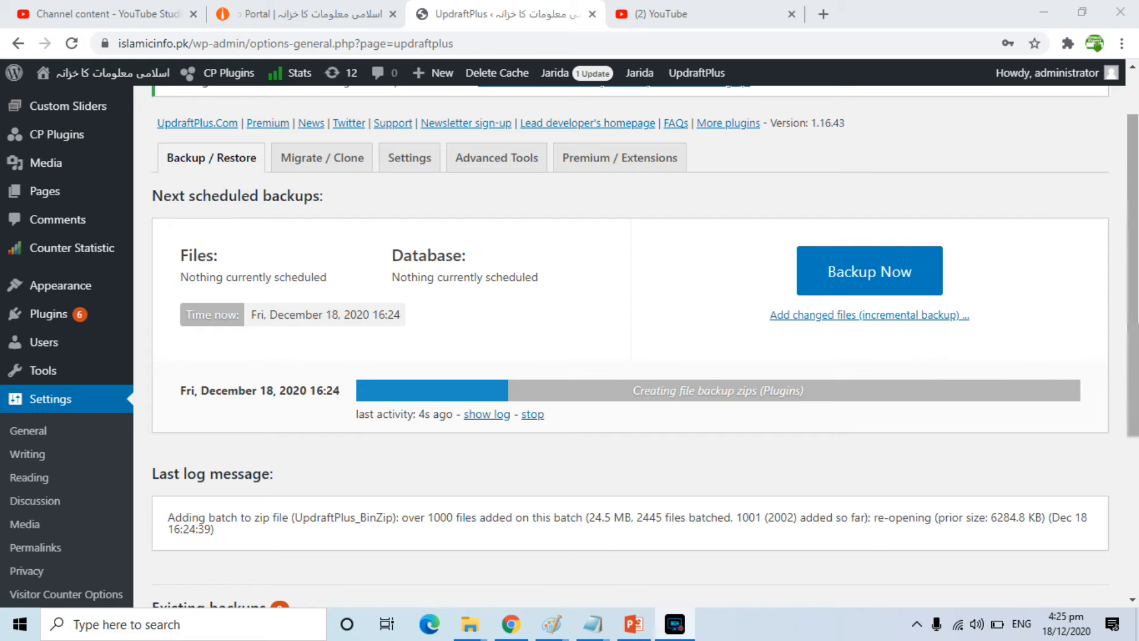
scroll(629, 347, "down", 5)
scroll(629, 347, "up", 6)
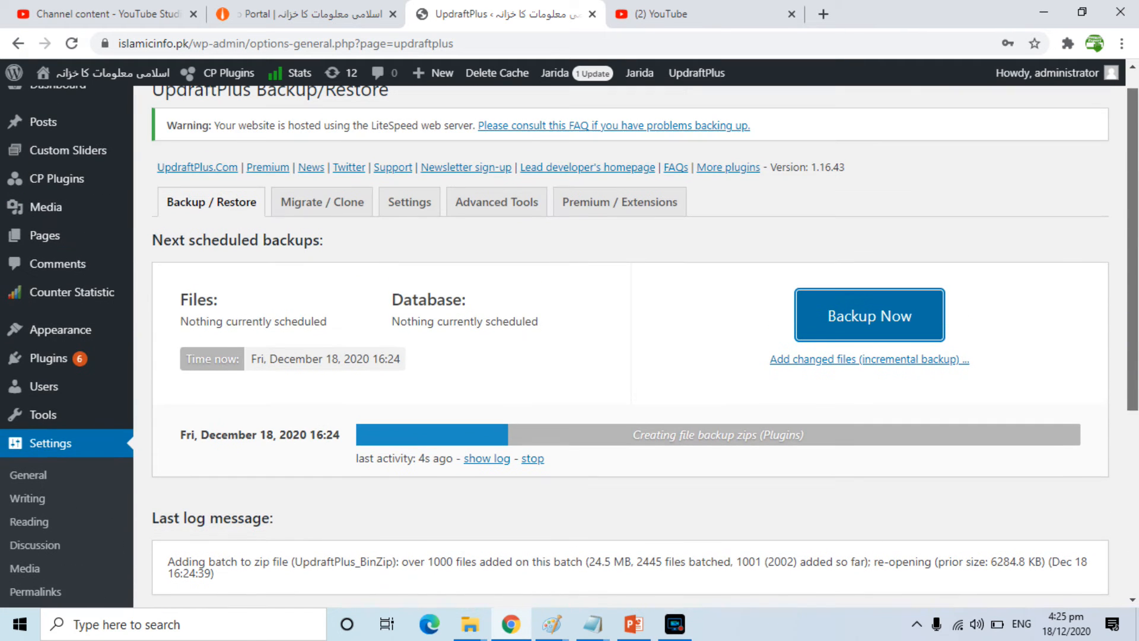
scroll(1136, 294, "down", 3)
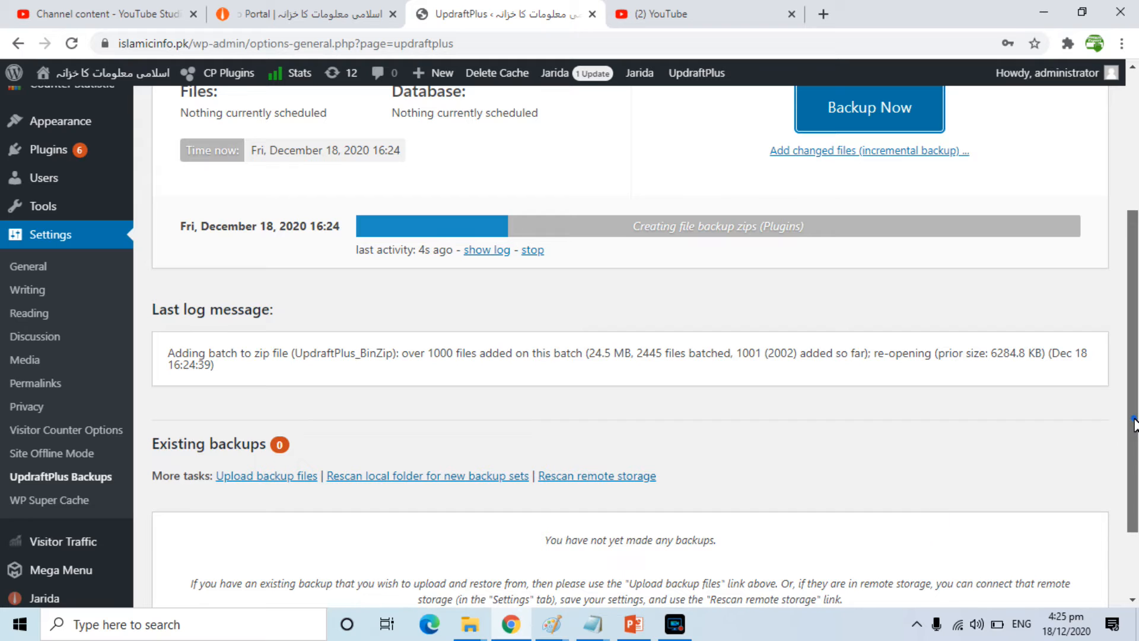
scroll(1127, 430, "up", 4)
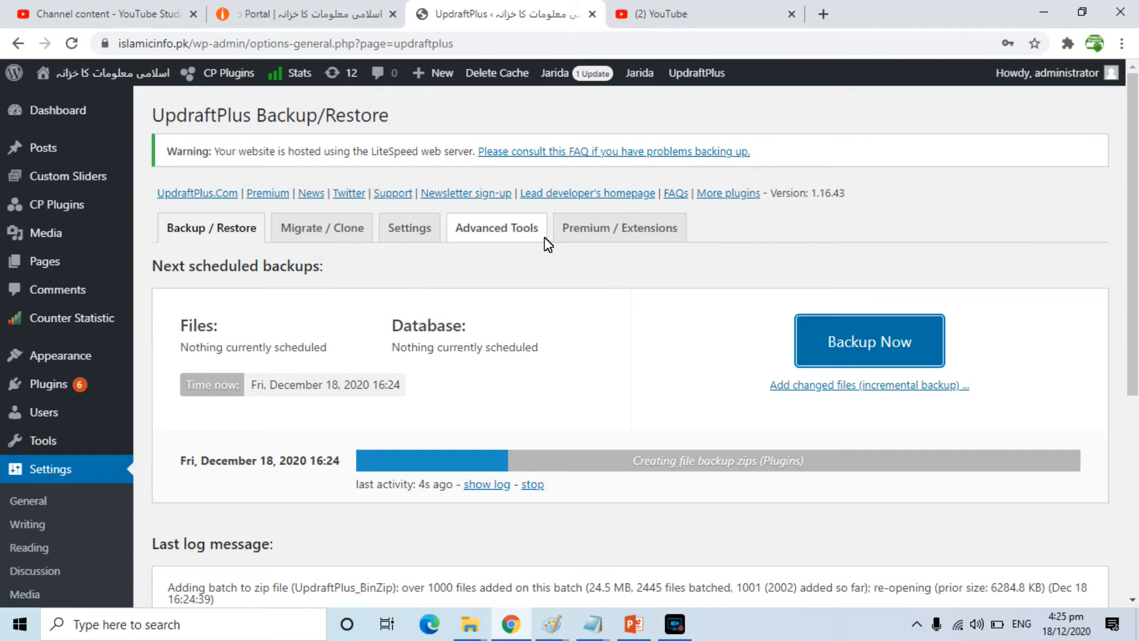
Open the UpdraftPlus settings and review the interval options for the database backup schedule
left_click(419, 231)
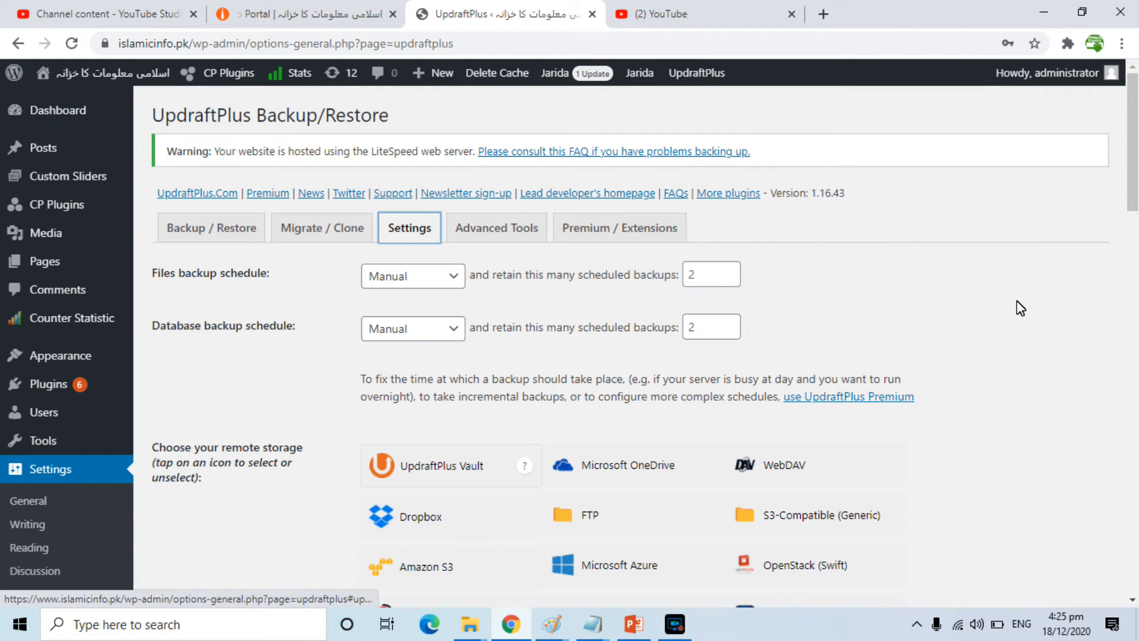
scroll(1133, 196, "down", 1)
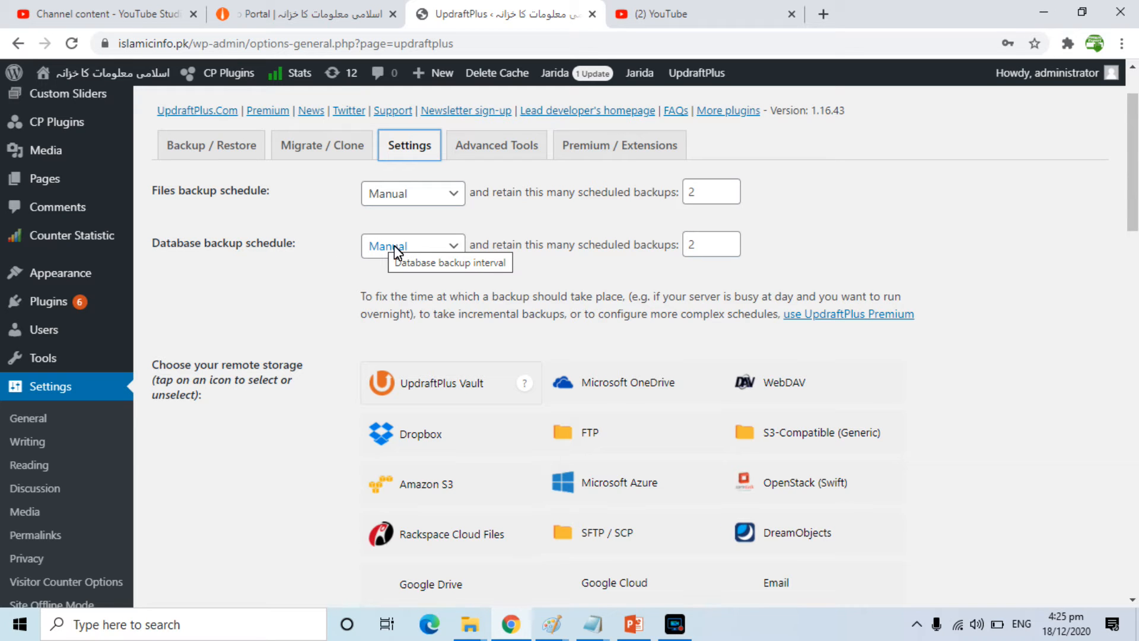
left_click(421, 248)
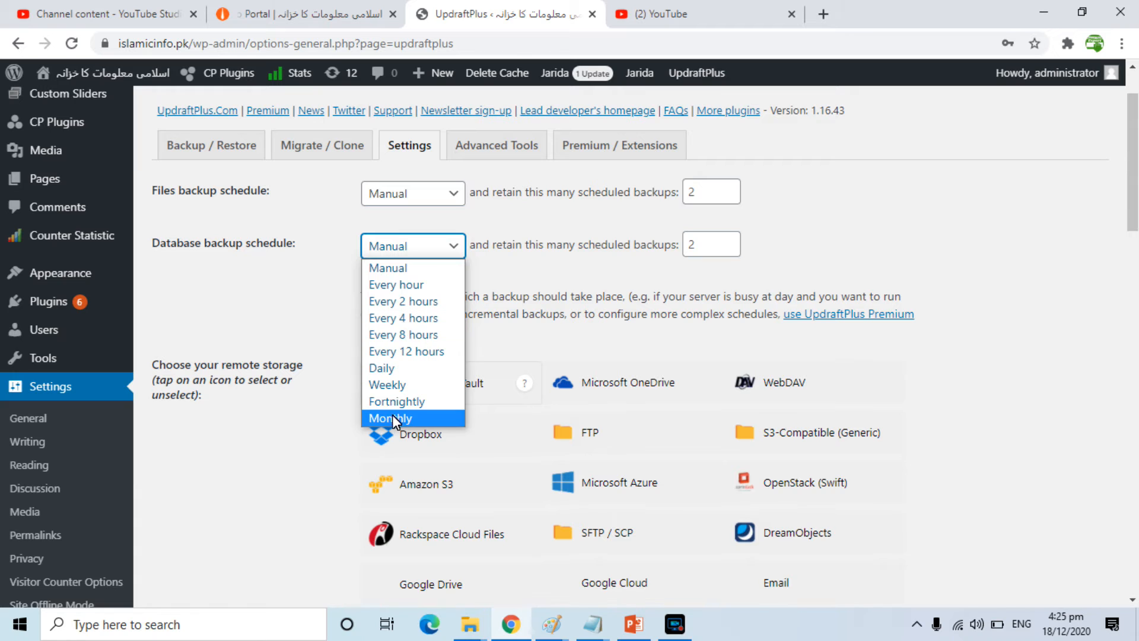
left_click(882, 250)
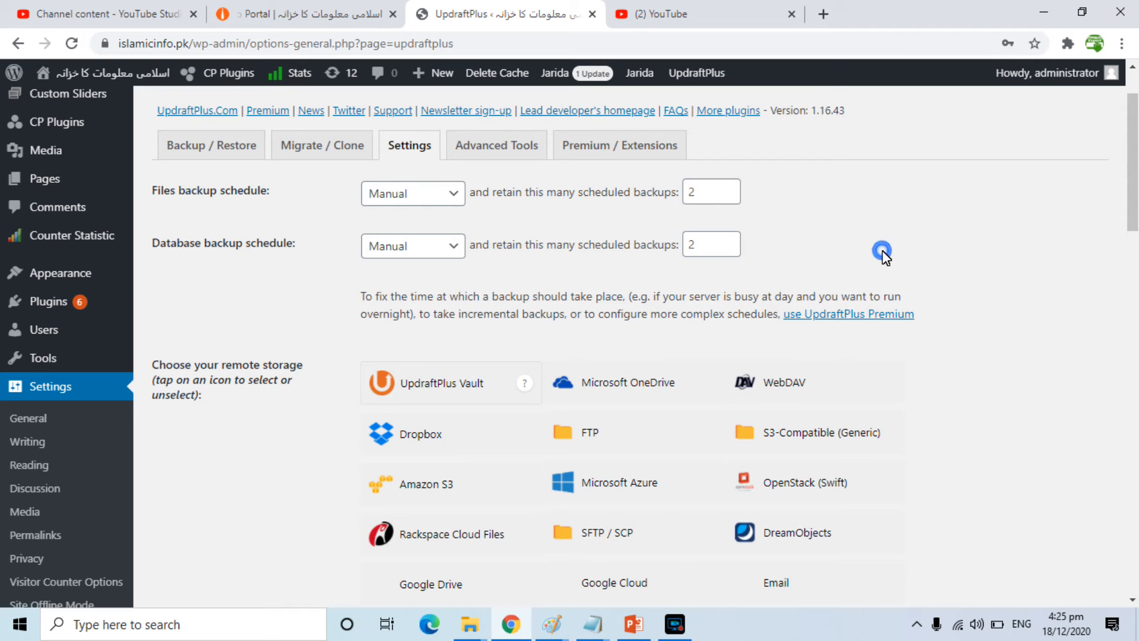
Choose Google Drive as the remote storage and review the remaining backup settings
scroll(1135, 240, "down", 2)
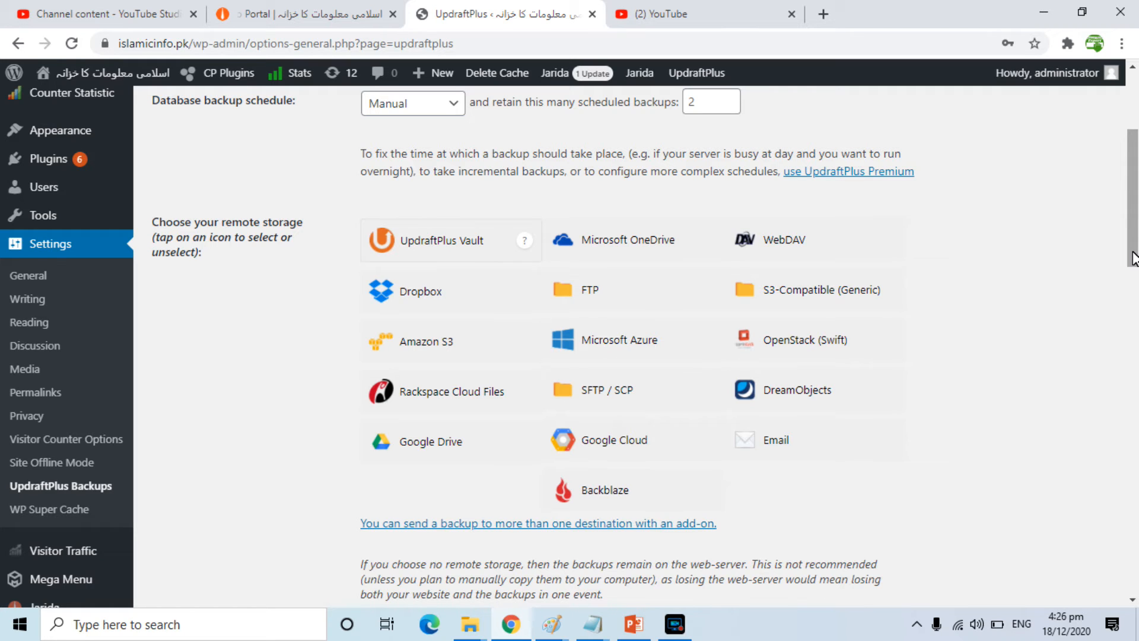
left_click(425, 446)
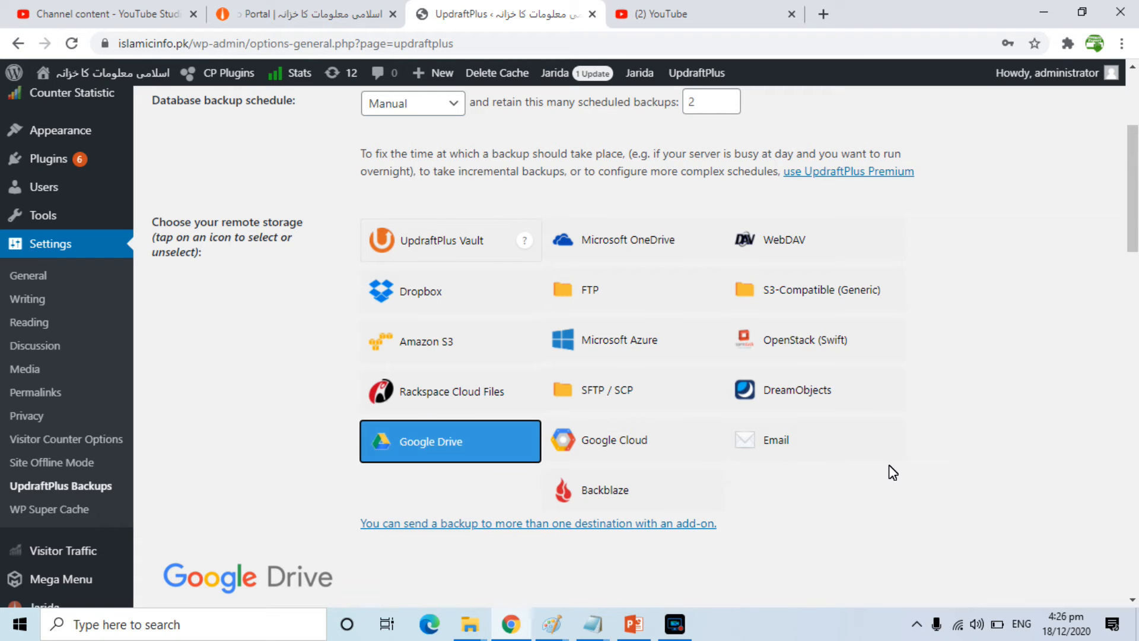
left_click_drag(1136, 251, 1134, 310)
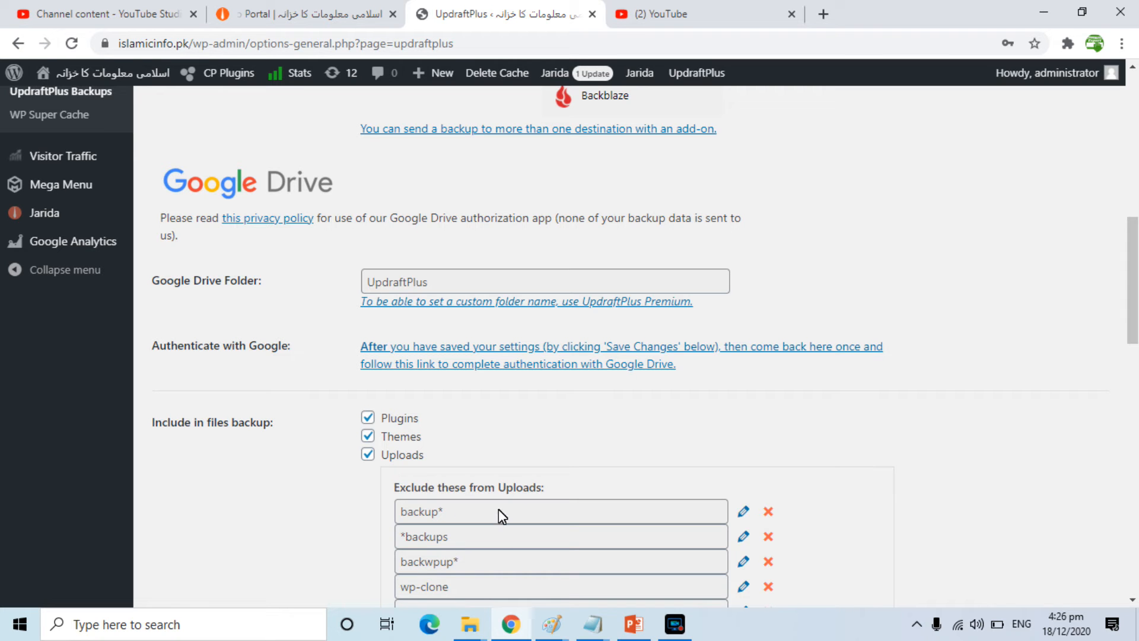
left_click_drag(1133, 296, 1134, 492)
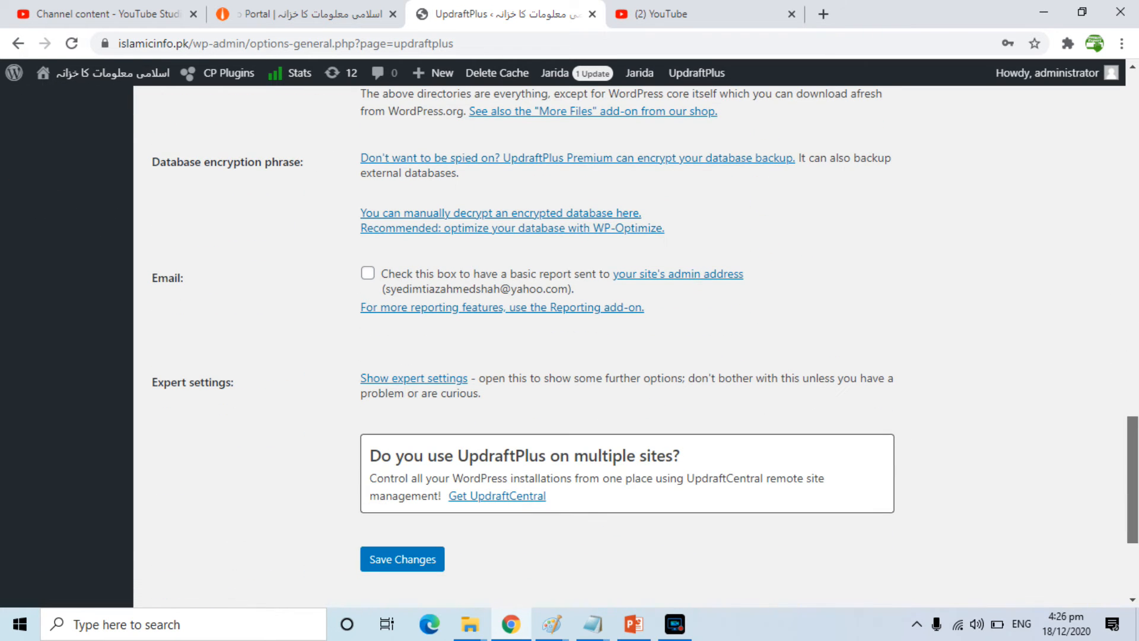
left_click_drag(1136, 466, 1135, 270)
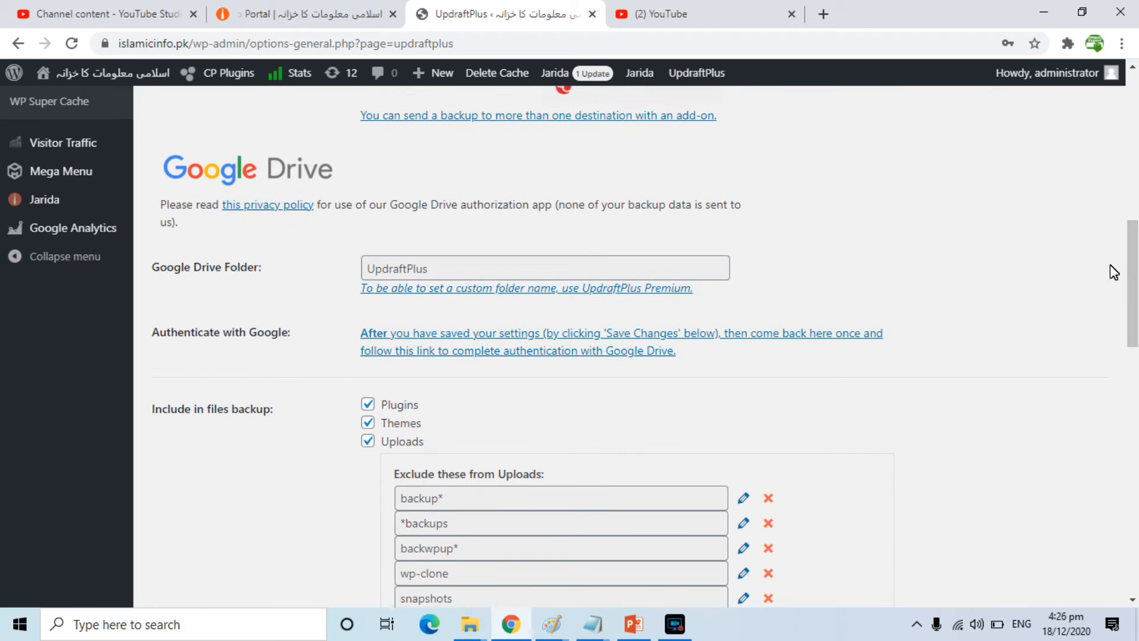
Set the database backup schedule to Weekly and save the UpdraftPlus settings
scroll(1114, 273, "up", 9)
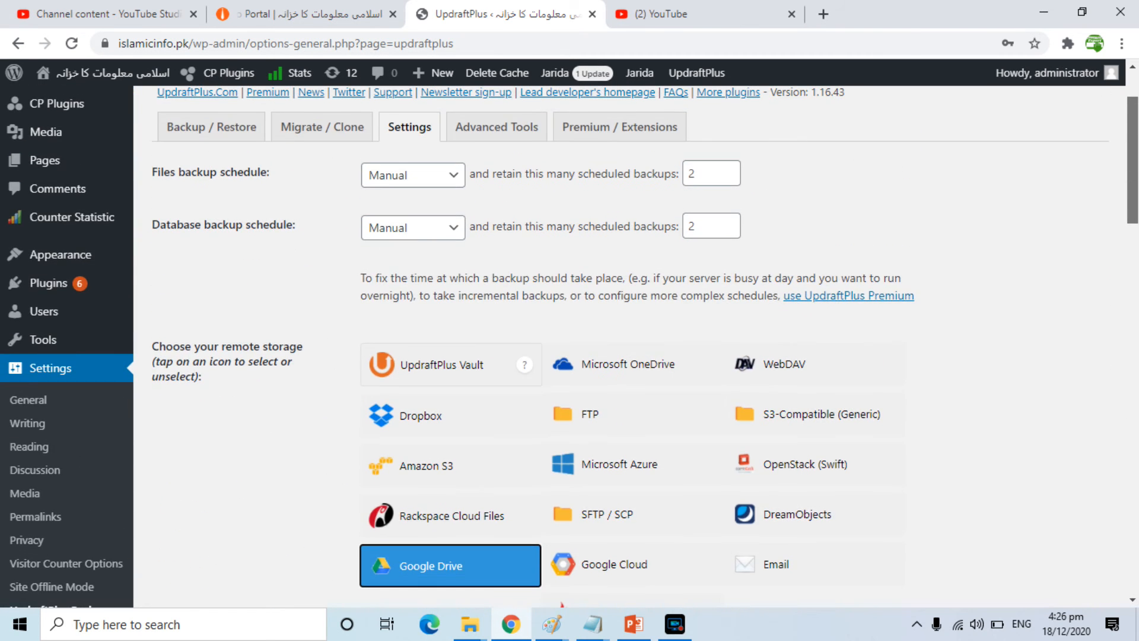
scroll(570, 341, "up", 2)
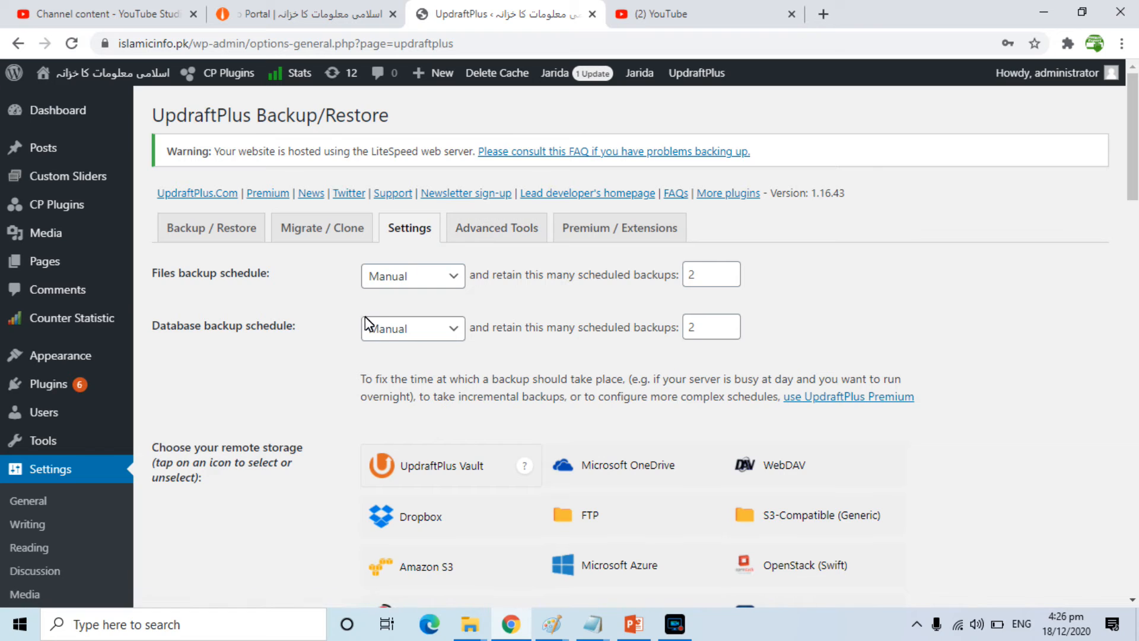
left_click(386, 325)
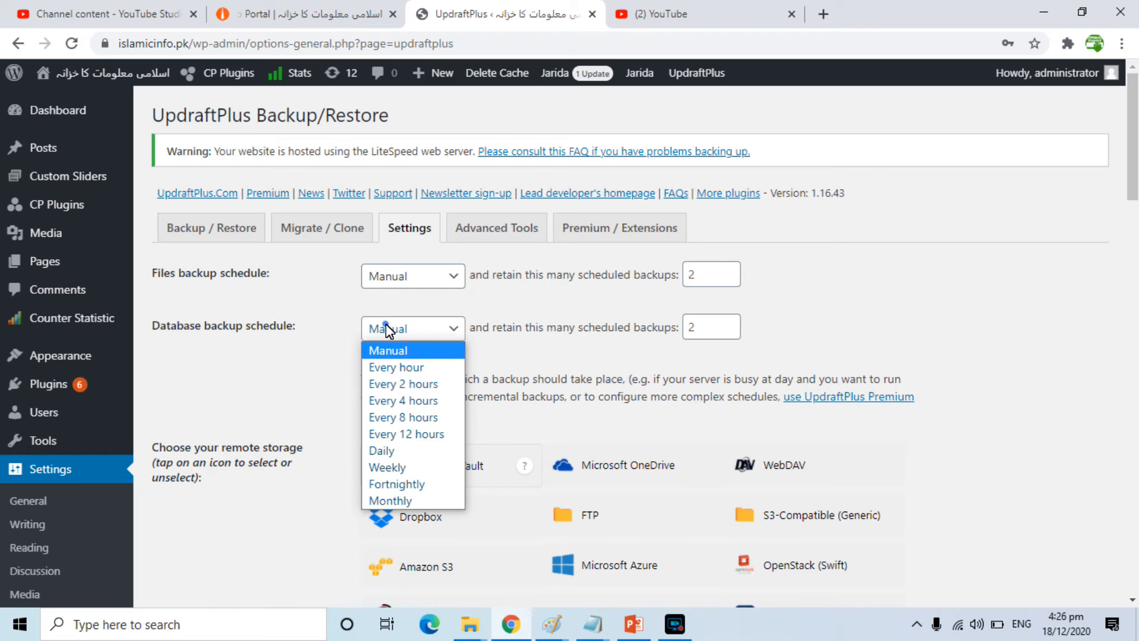
left_click(386, 467)
left_click_drag(1135, 188, 1047, 604)
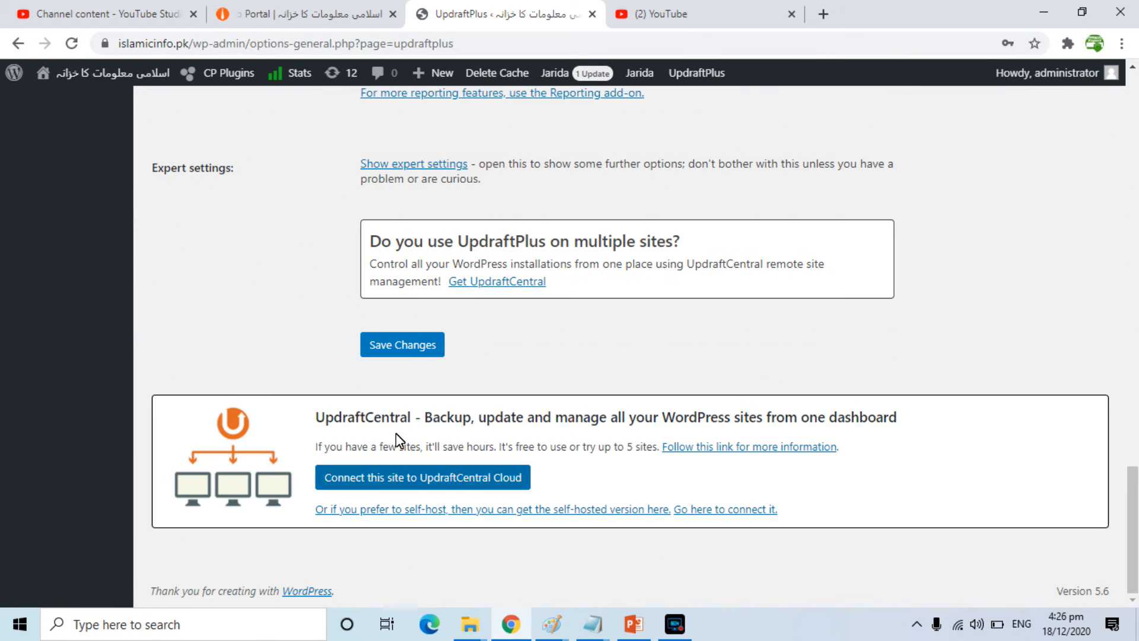
left_click(400, 347)
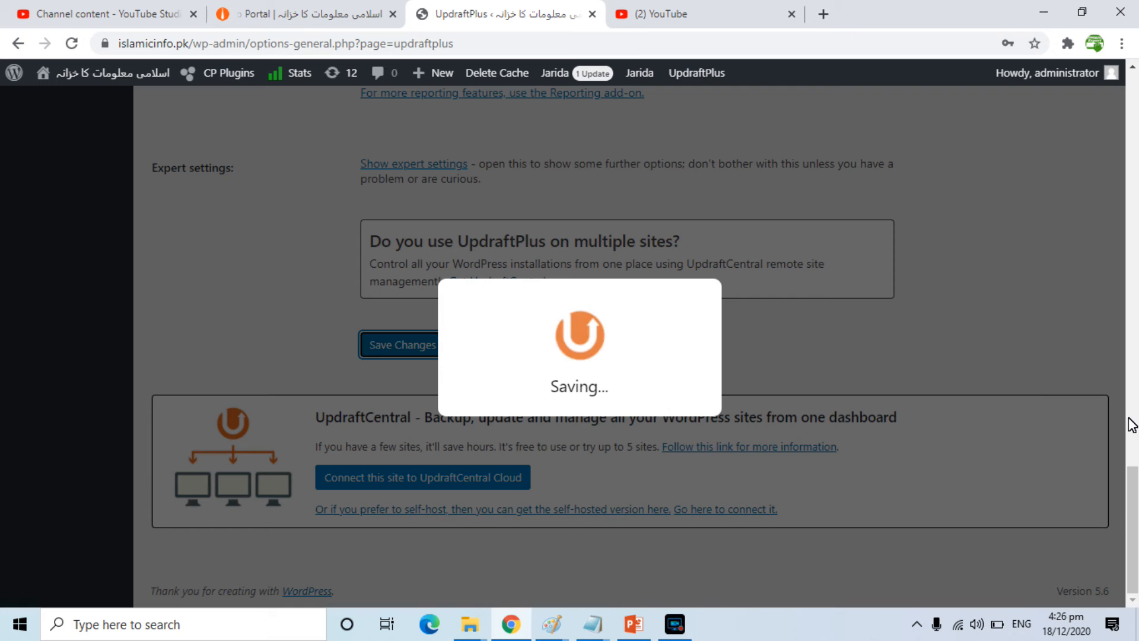
Cancel the remote storage authentication for Google Drive
left_click_drag(1133, 484, 1133, 86)
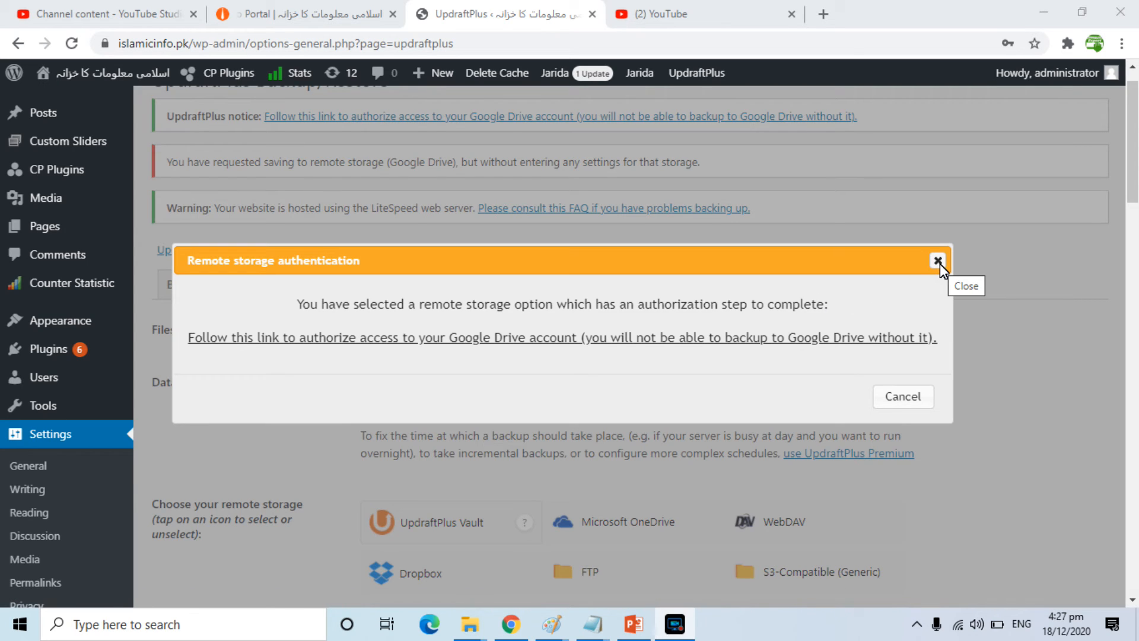
left_click(898, 400)
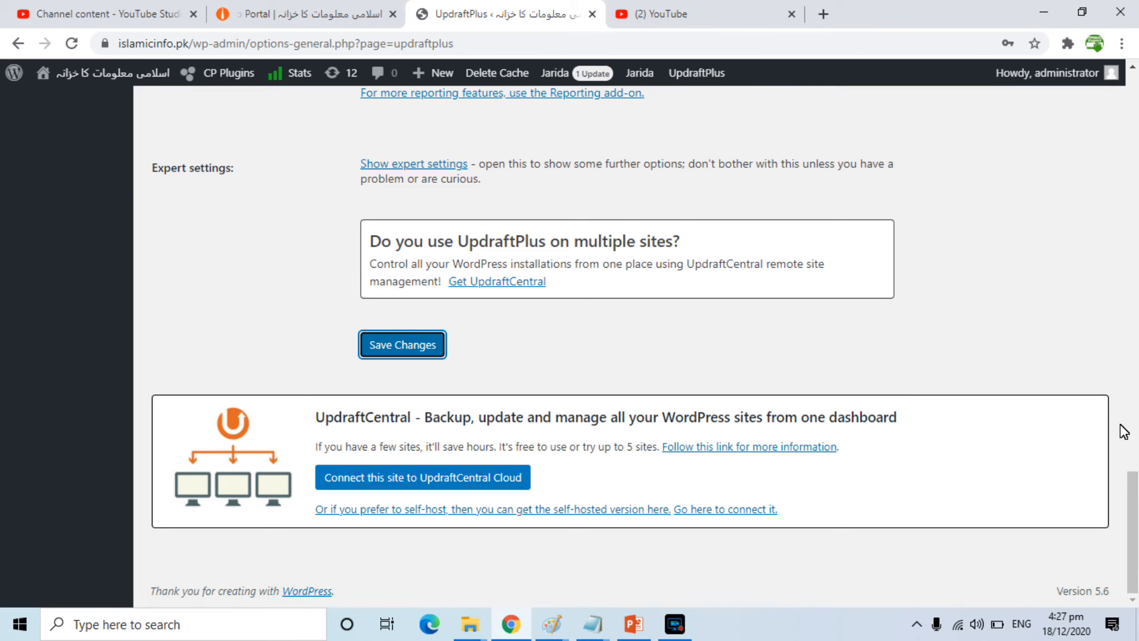
Return to the Backup / Restore view and check the running backup's progress, last log message and existing backups
left_click_drag(1131, 488, 1131, 89)
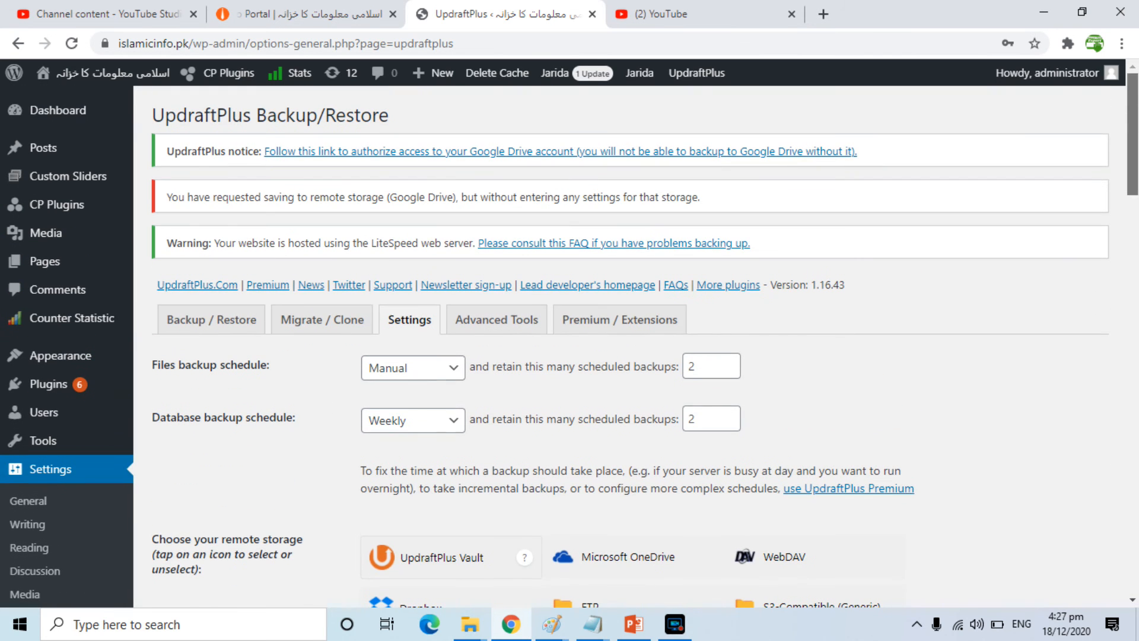
left_click(184, 314)
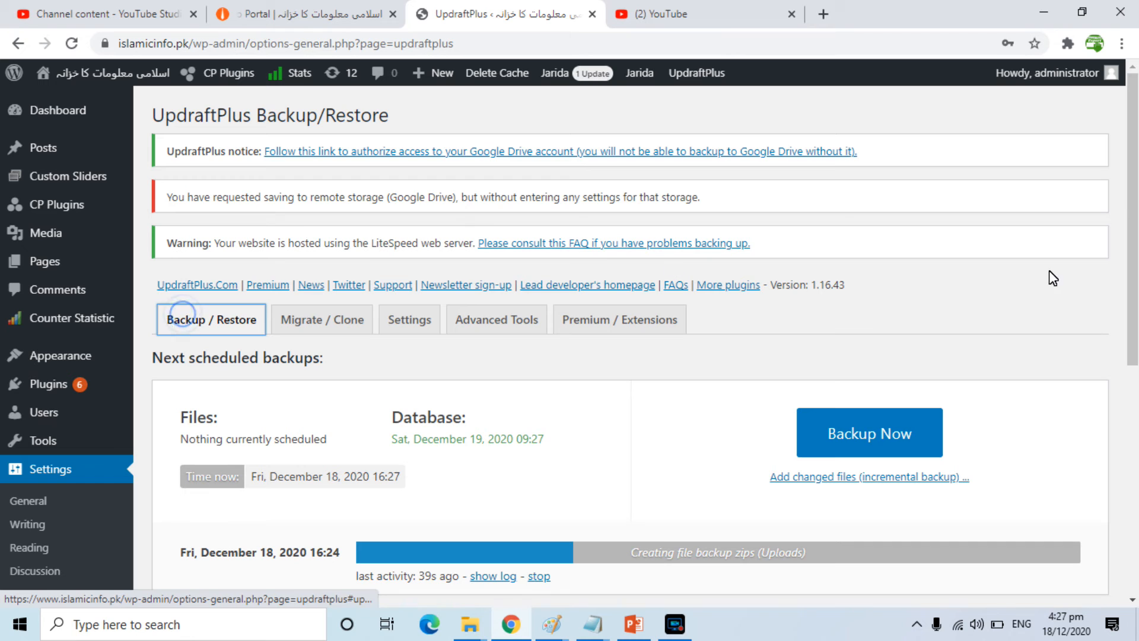
left_click_drag(1133, 184, 1134, 293)
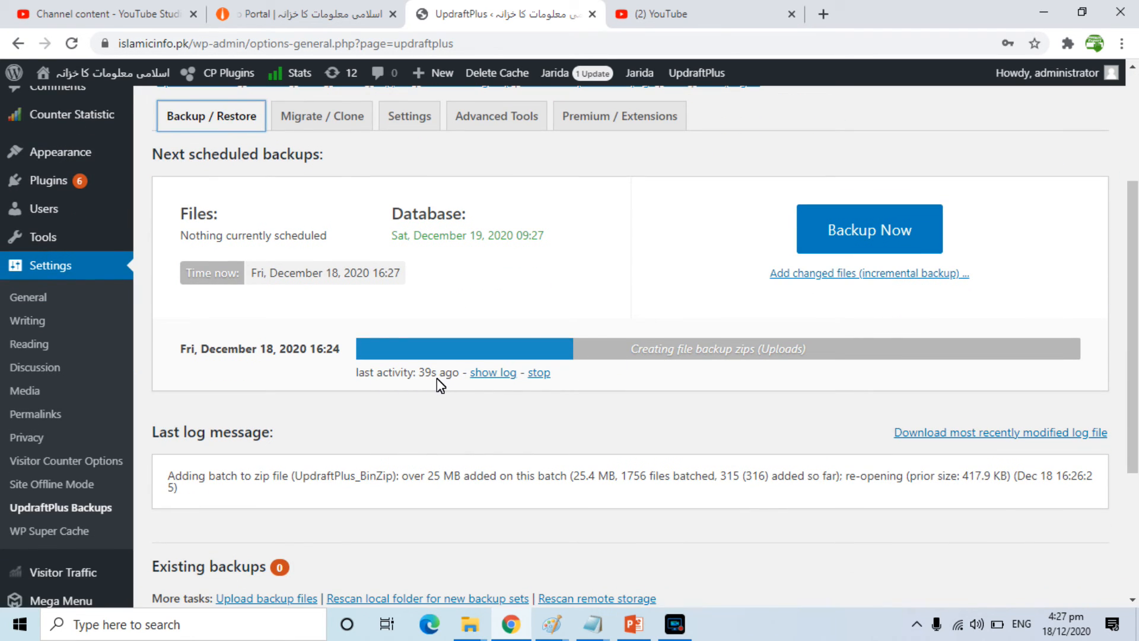
left_click_drag(1132, 254, 1135, 302)
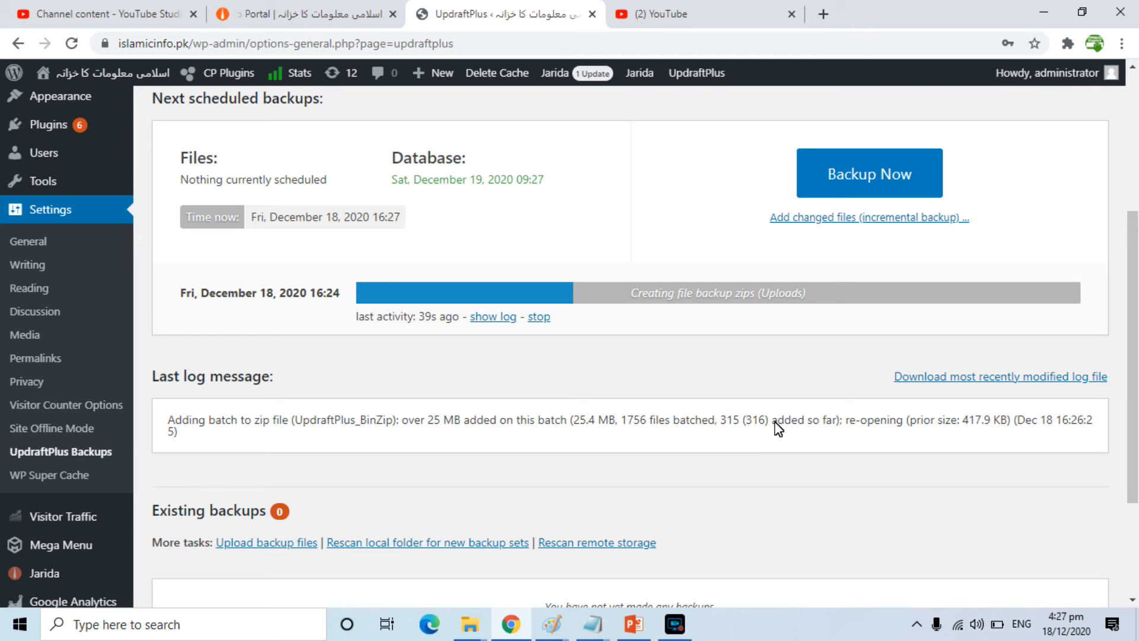
Open the running backup's log, read through to its latest entries, and close it
scroll(1130, 330, "down", 3)
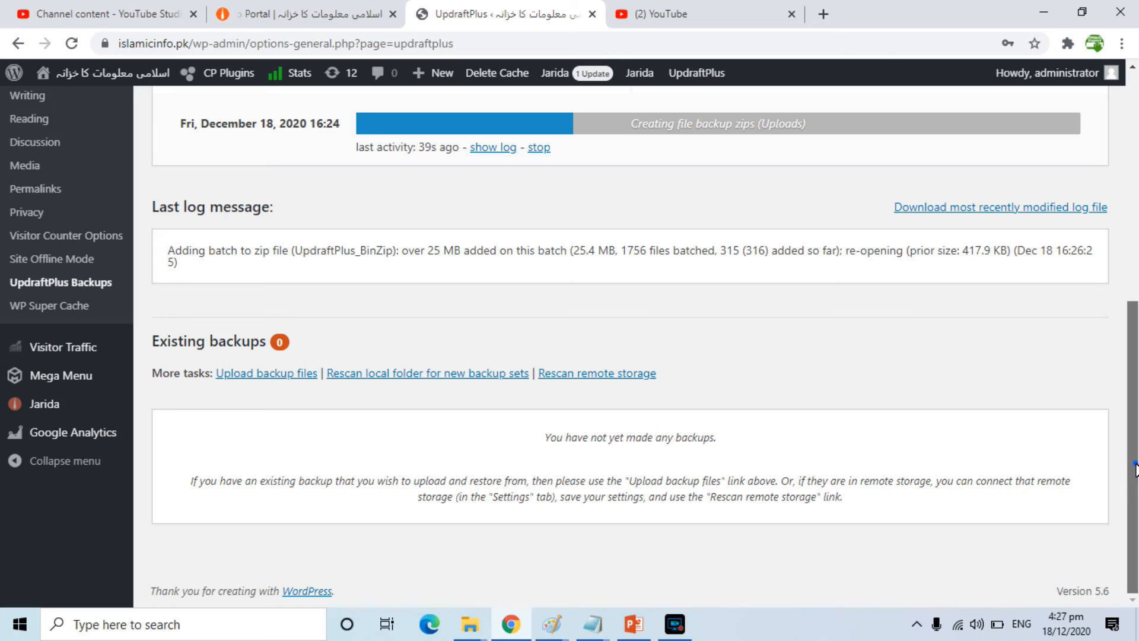
scroll(781, 535, "up", 2)
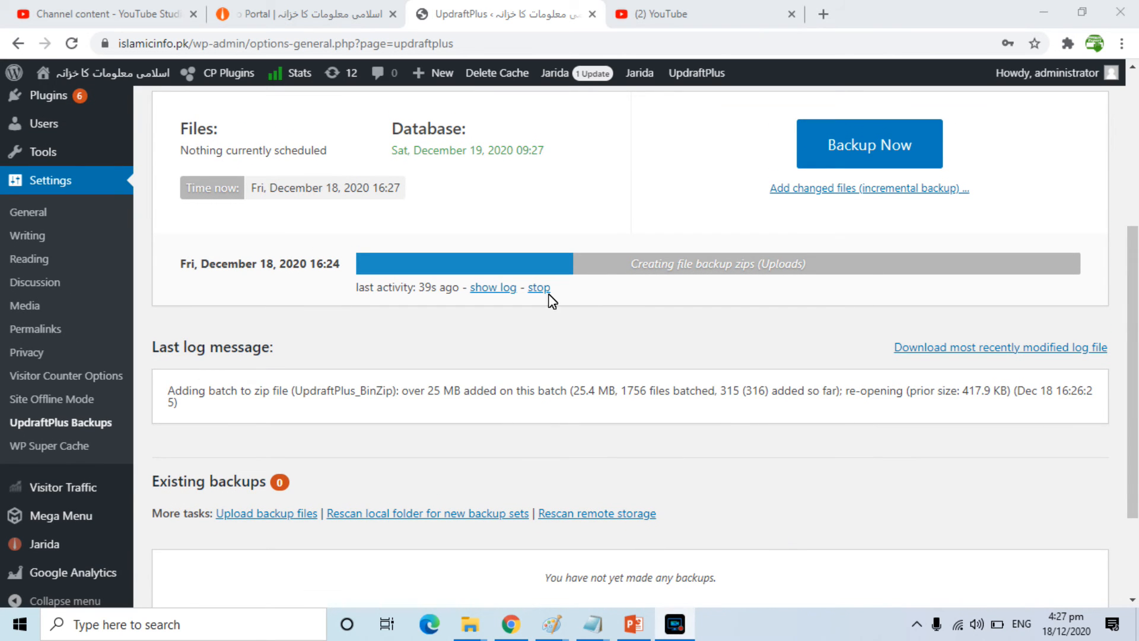
left_click(501, 289)
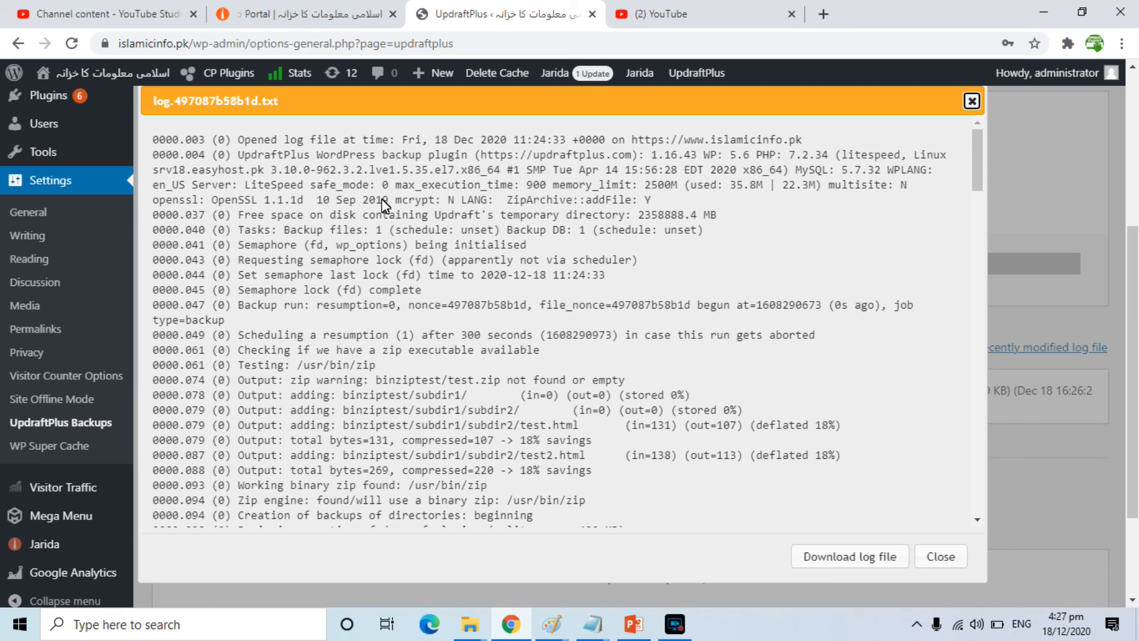
left_click_drag(976, 176, 1005, 553)
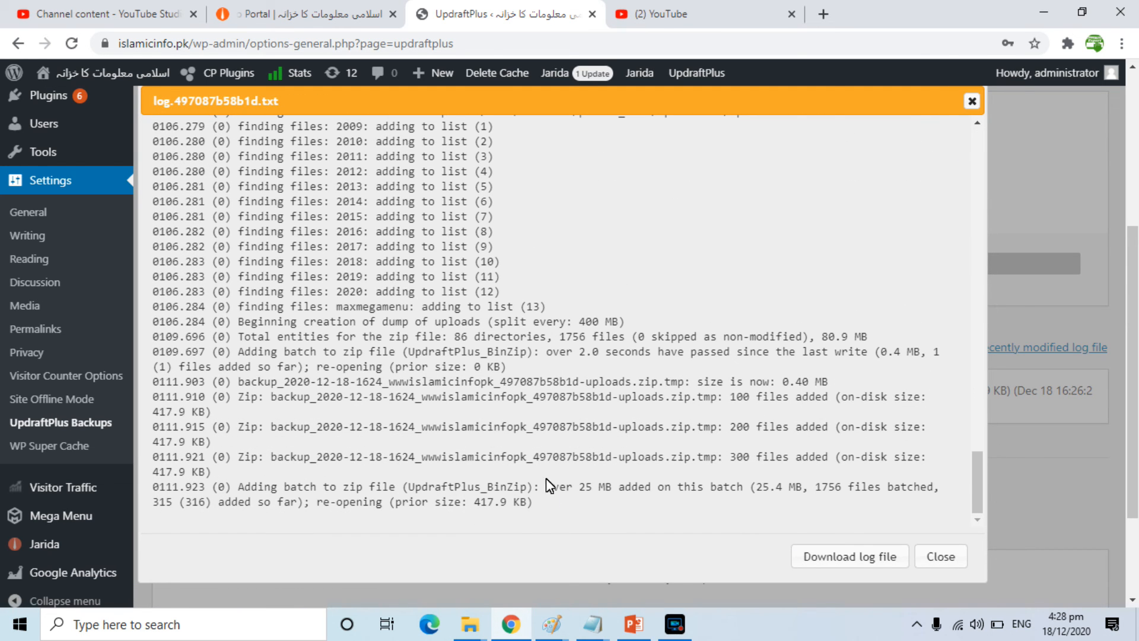
left_click(950, 558)
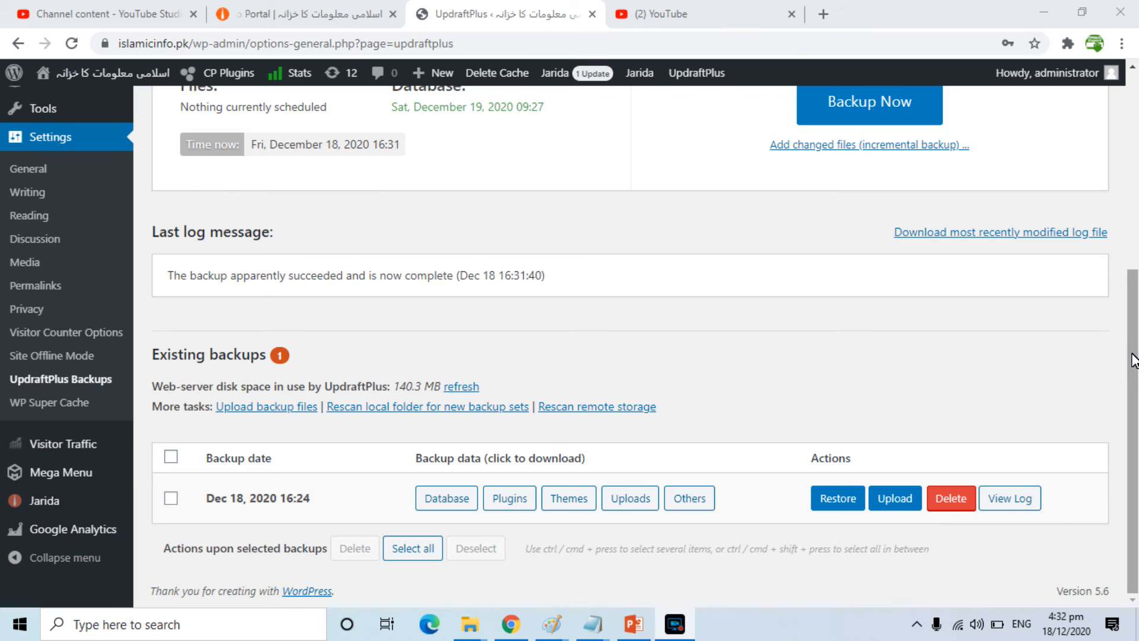
Review the backup's last log message, the existing backup set with its available actions, and the next scheduled backups
scroll(797, 281, "up", 2)
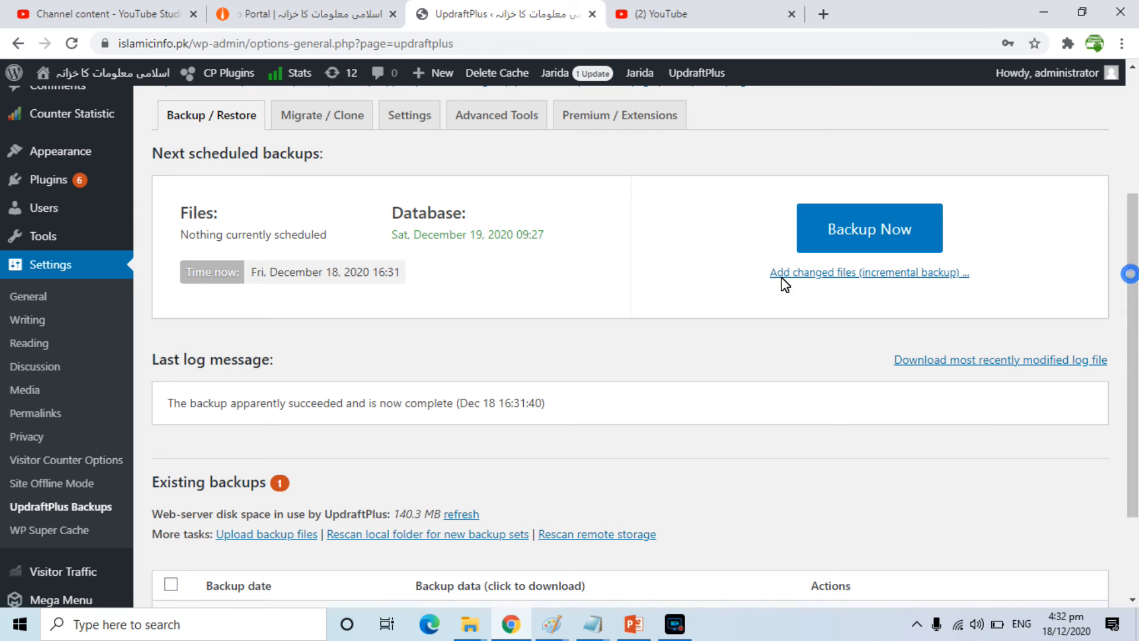
scroll(534, 415, "down", 2)
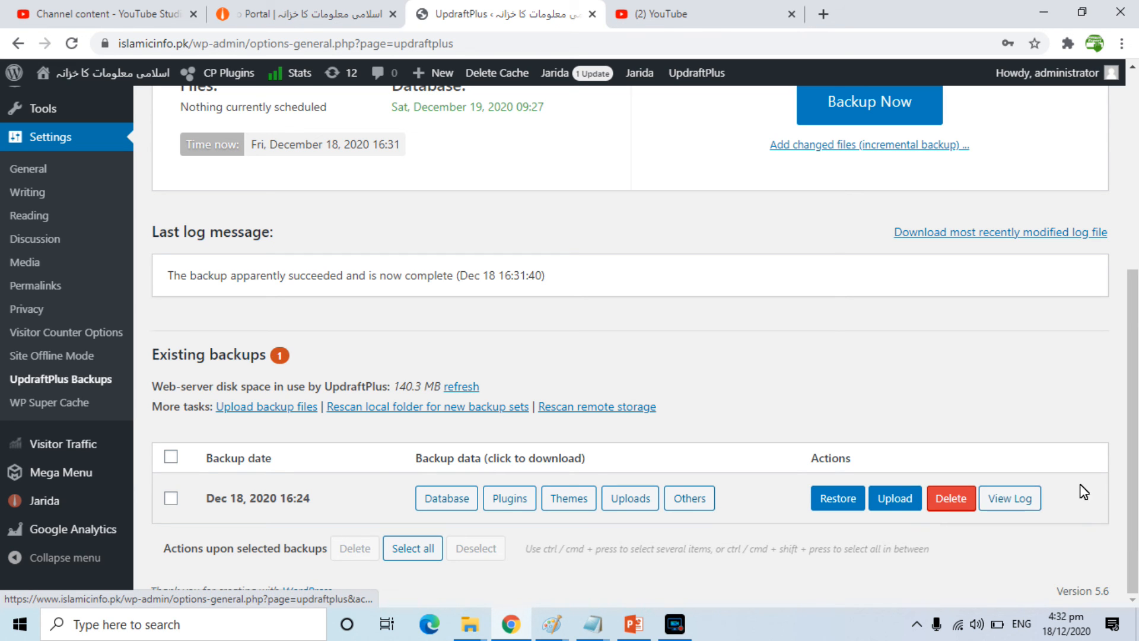
left_click_drag(1136, 456, 1136, 260)
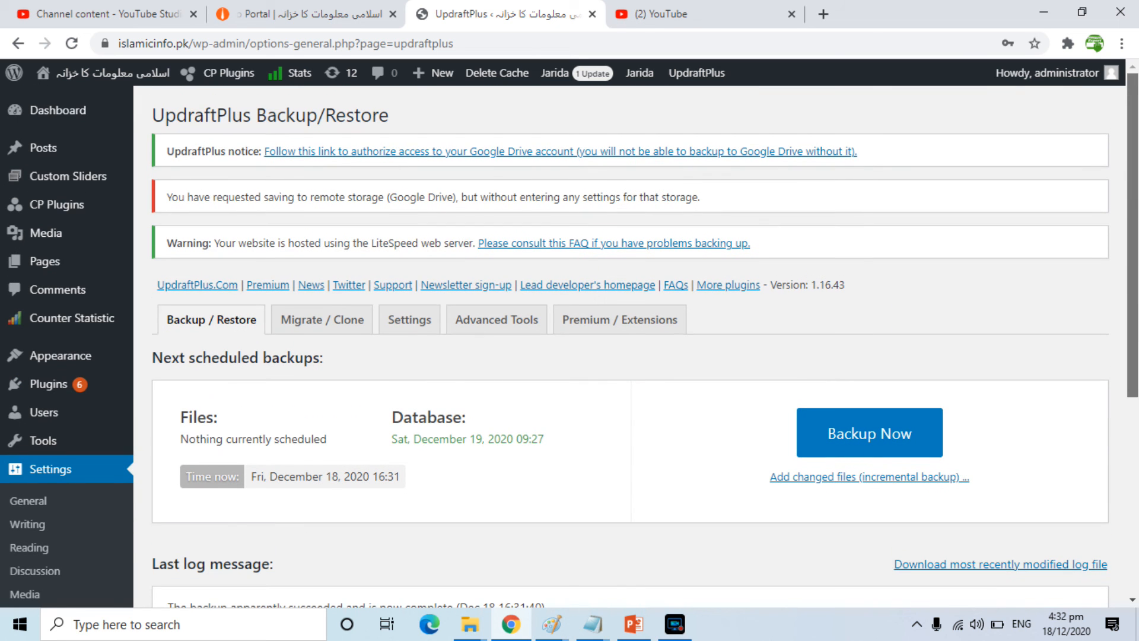